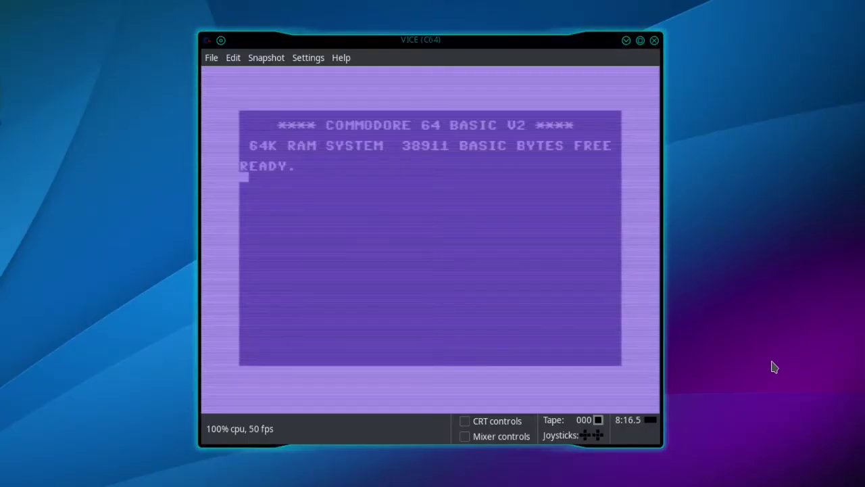
In the C64 joystick settings, set Joystick #2 to Keyset A.
{"action": "left_click", "coordinate": [367, 48]}
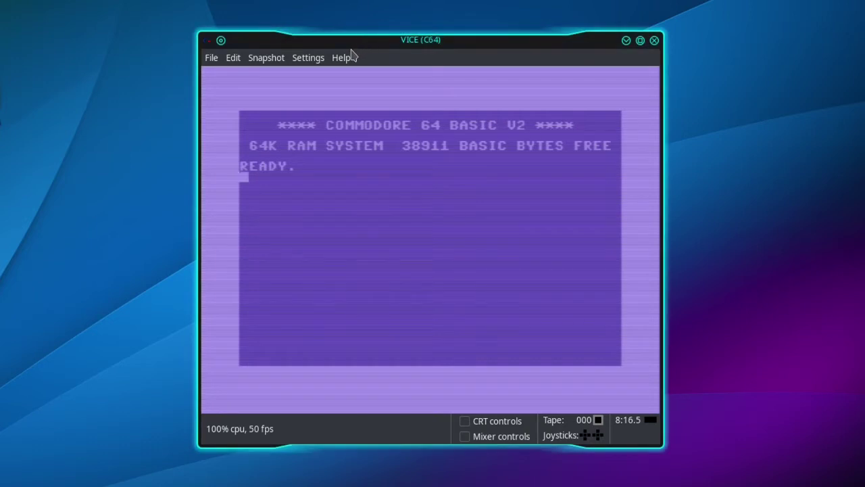
{"action": "left_click", "coordinate": [312, 62]}
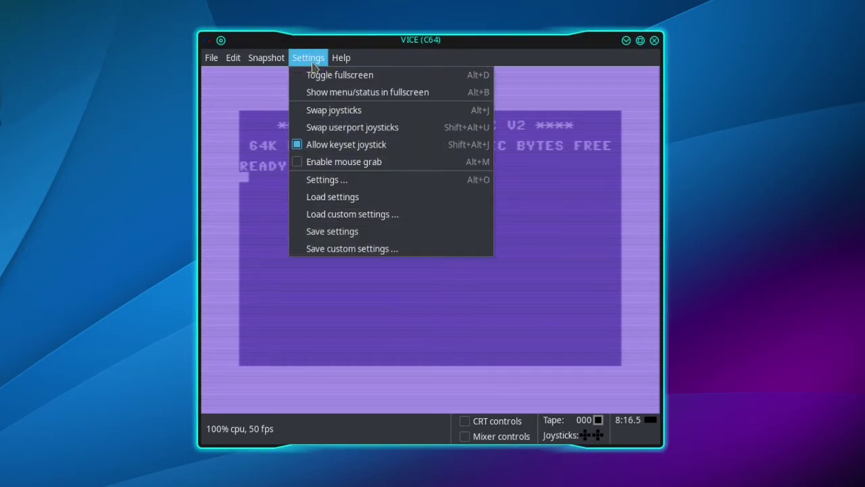
{"action": "left_click", "coordinate": [334, 182]}
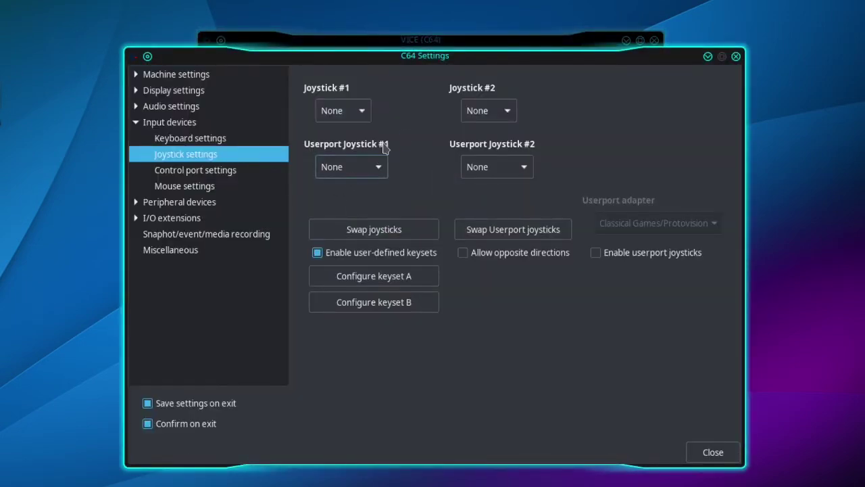
{"action": "left_click", "coordinate": [512, 115]}
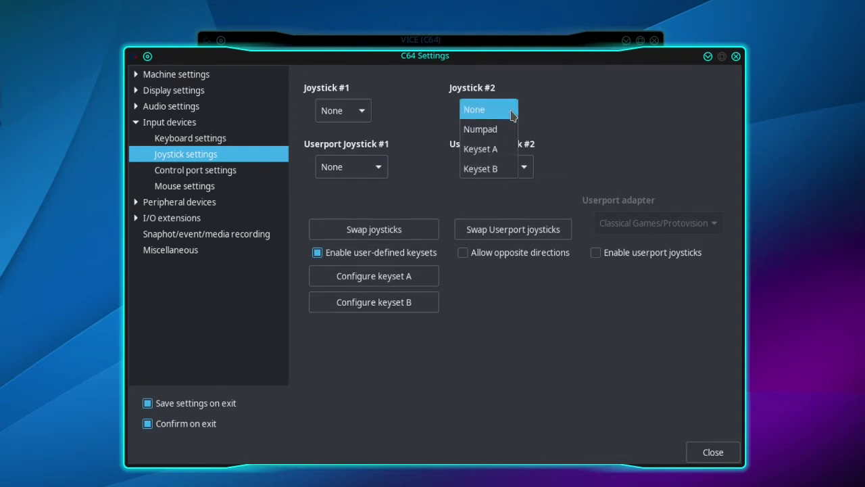
{"action": "left_click", "coordinate": [507, 149]}
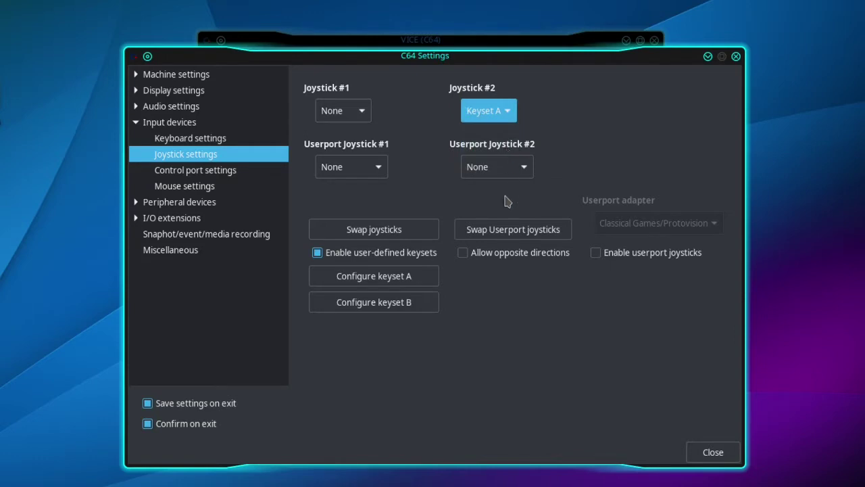
Review the direction and fire key assignments of keyset A, accept them and close the settings.
{"action": "left_click", "coordinate": [421, 281]}
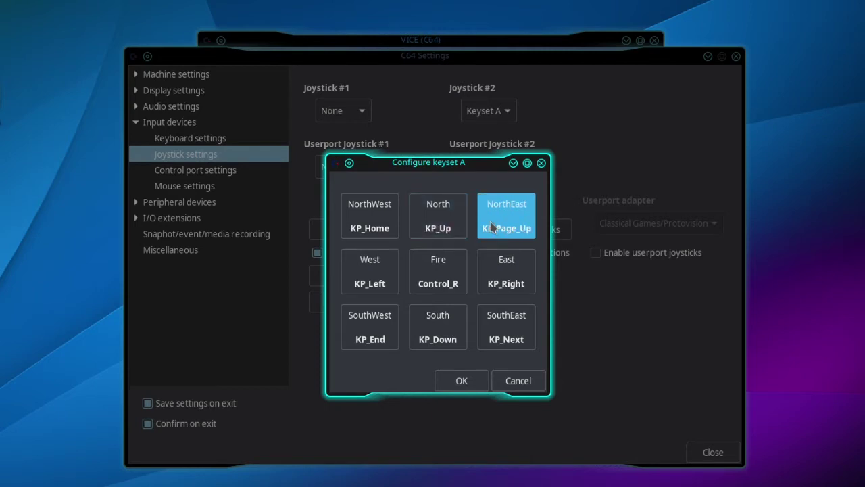
{"action": "left_click", "coordinate": [395, 278]}
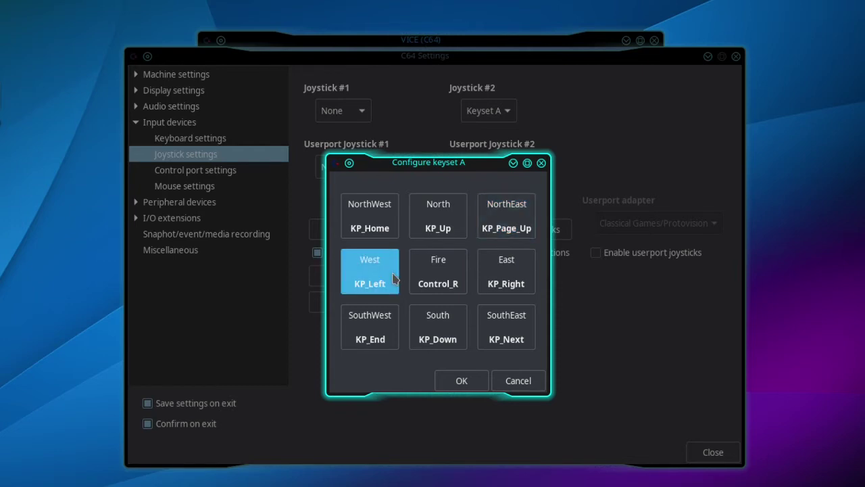
{"action": "left_click", "coordinate": [439, 283]}
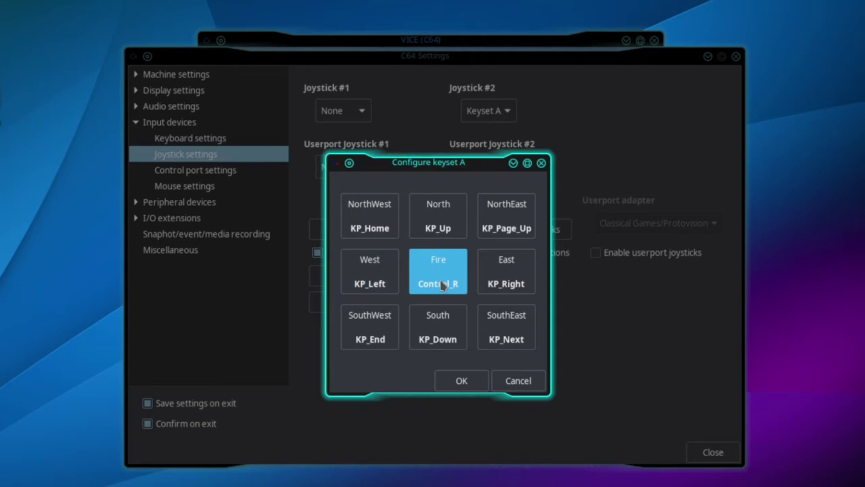
{"action": "left_click", "coordinate": [523, 276]}
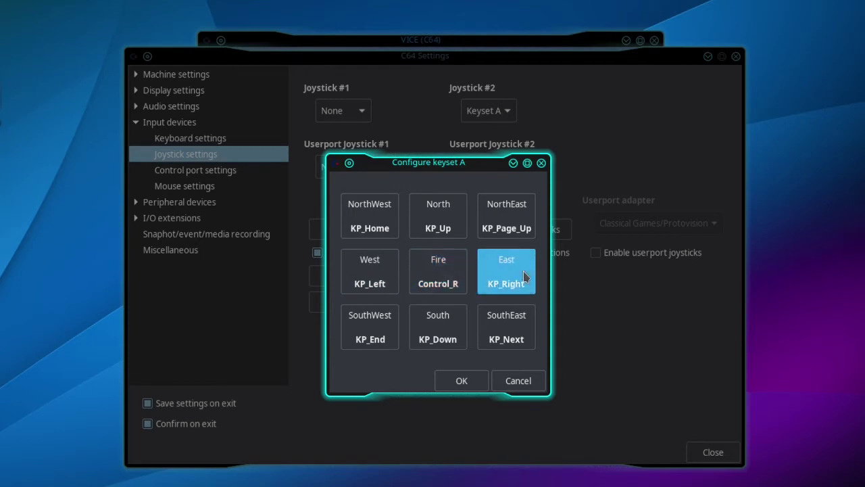
{"action": "left_click", "coordinate": [363, 340]}
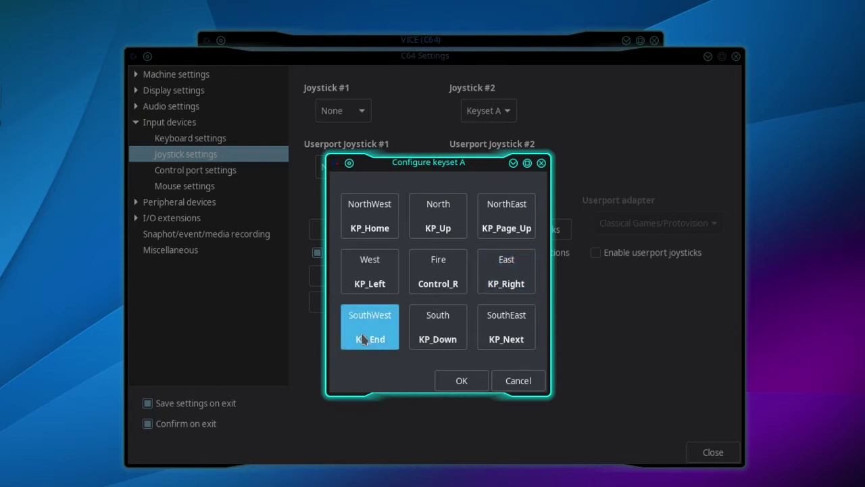
{"action": "left_click", "coordinate": [436, 335]}
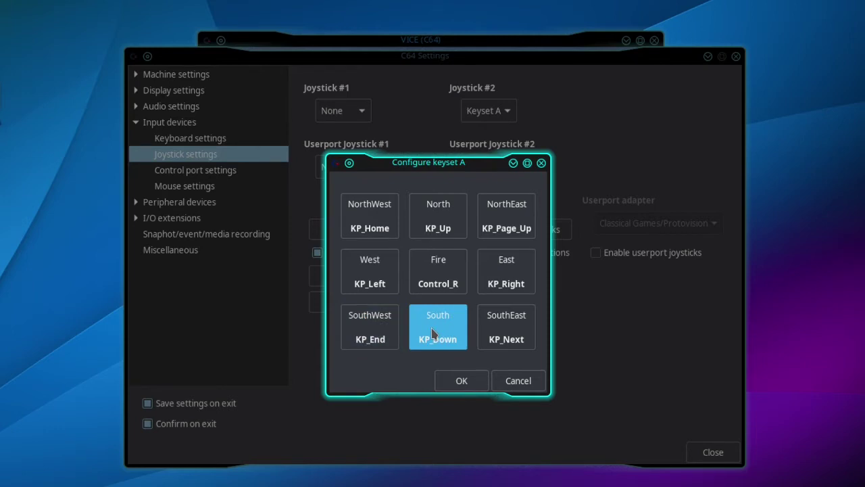
{"action": "left_click", "coordinate": [503, 335]}
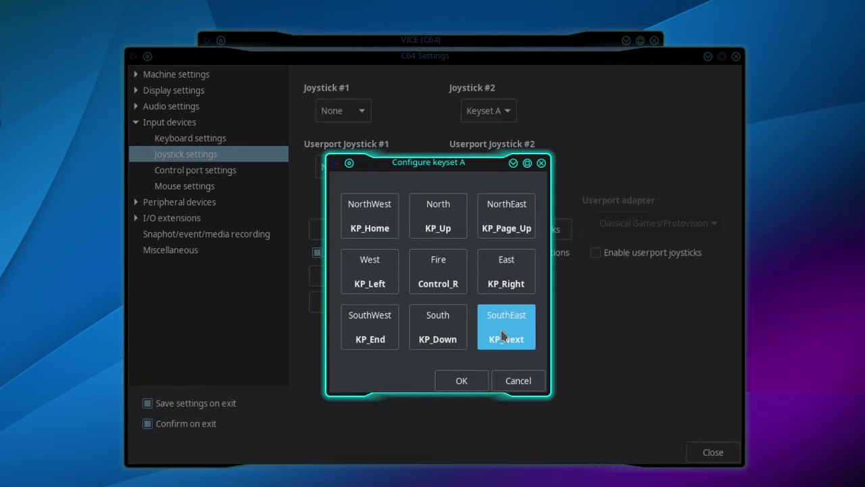
{"action": "left_click", "coordinate": [479, 382]}
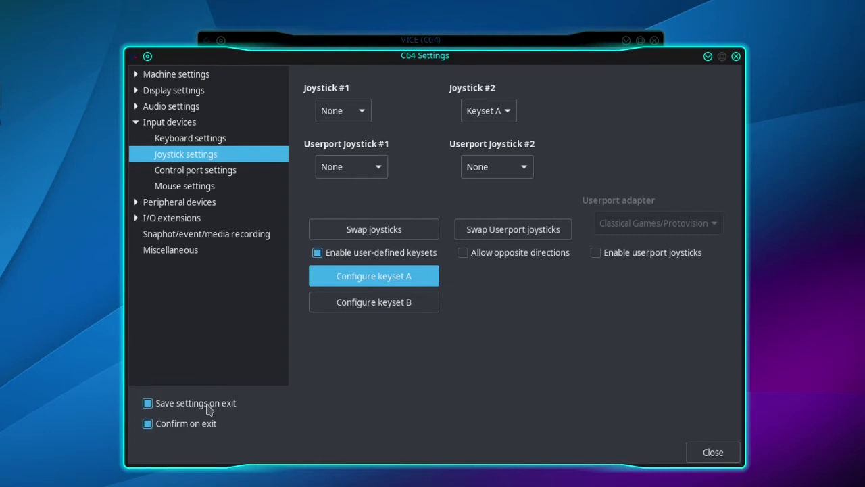
{"action": "left_click", "coordinate": [713, 453]}
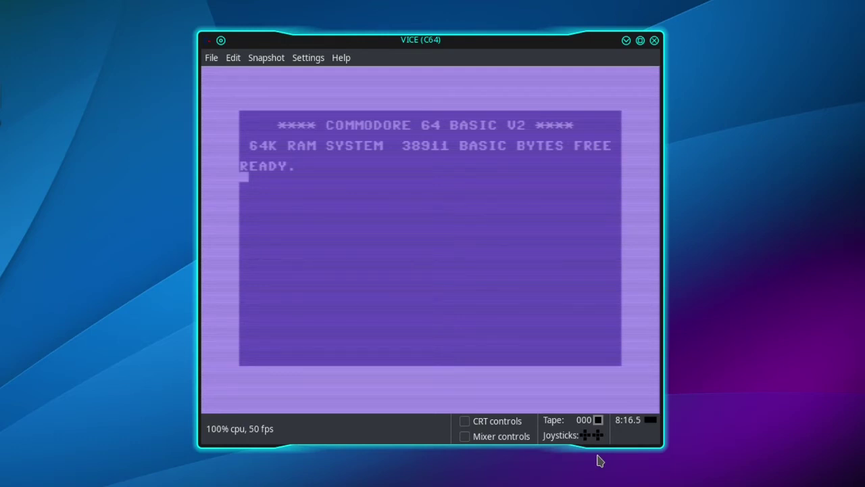
Swap the emulator's two joysticks.
{"action": "left_click", "coordinate": [320, 60]}
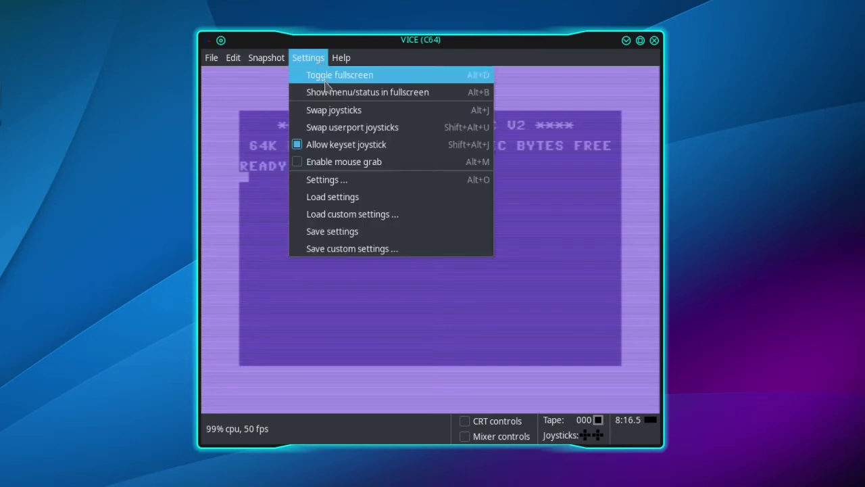
{"action": "left_click", "coordinate": [340, 112]}
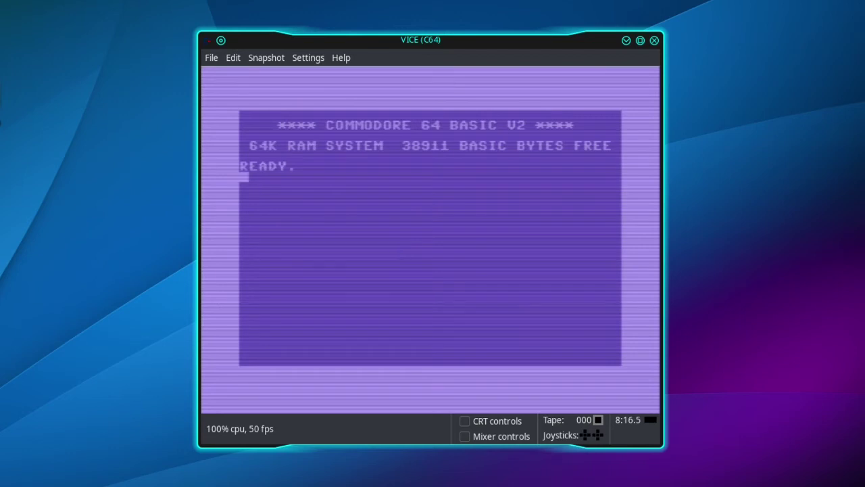
{"action": "type", "text": "2←"}
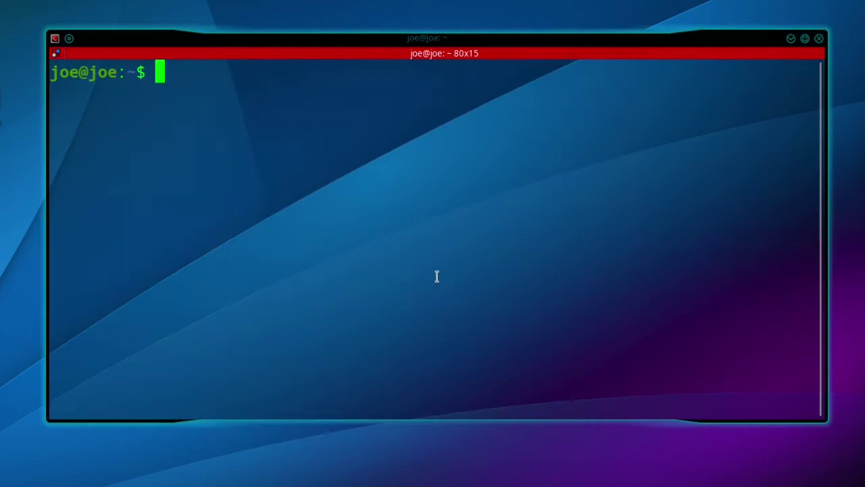
In the terminal, install QJoyPad with "sudo apt install qjoypad", authorising it with the account password.
{"action": "type", "text": "sudo "}
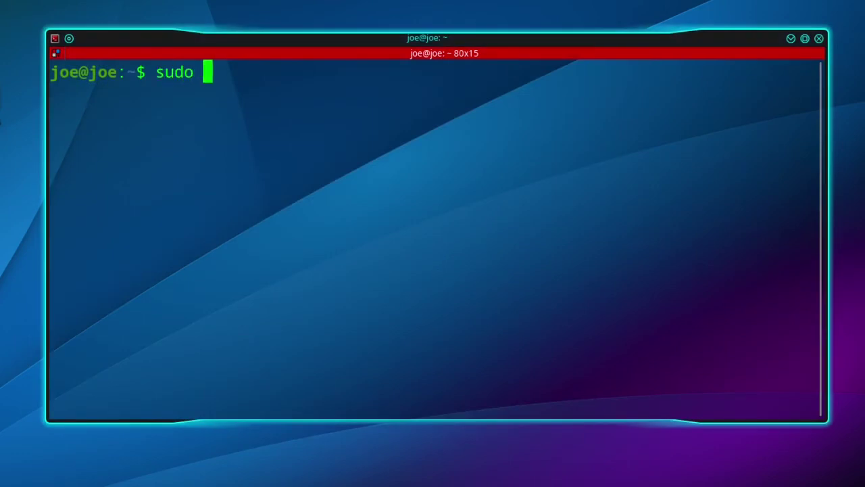
{"action": "type", "text": "apt insta"}
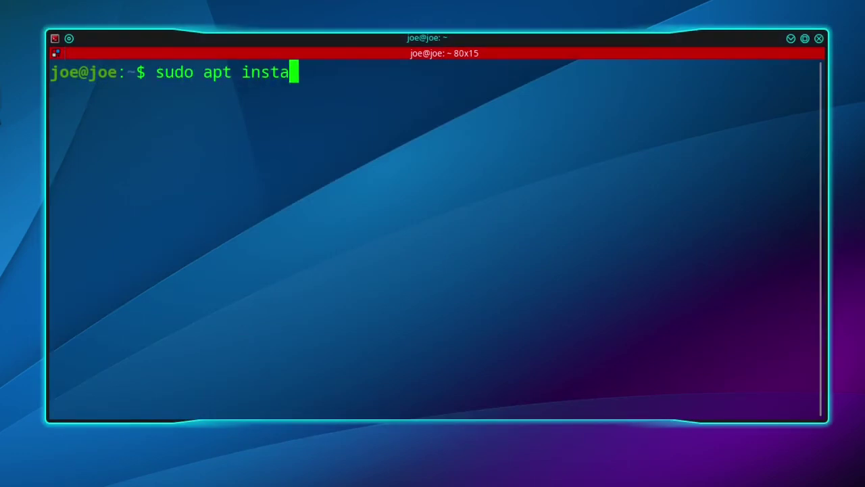
{"action": "type", "text": "ll "}
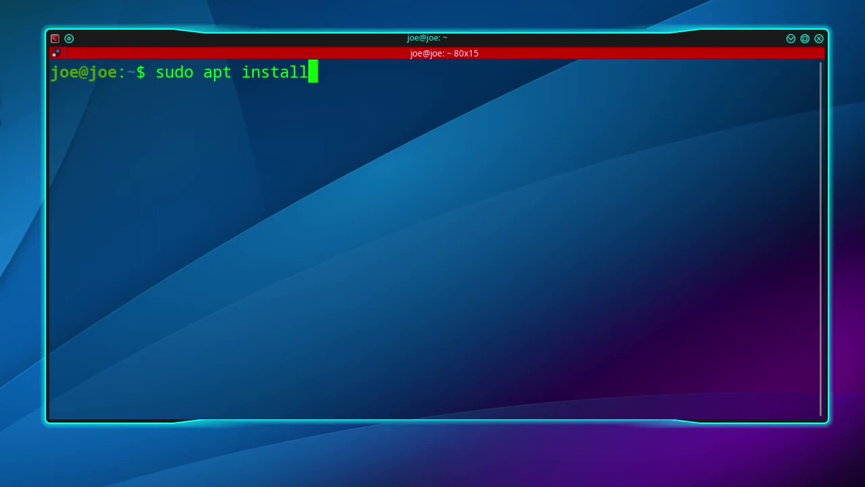
{"action": "type", "text": "qjoy"}
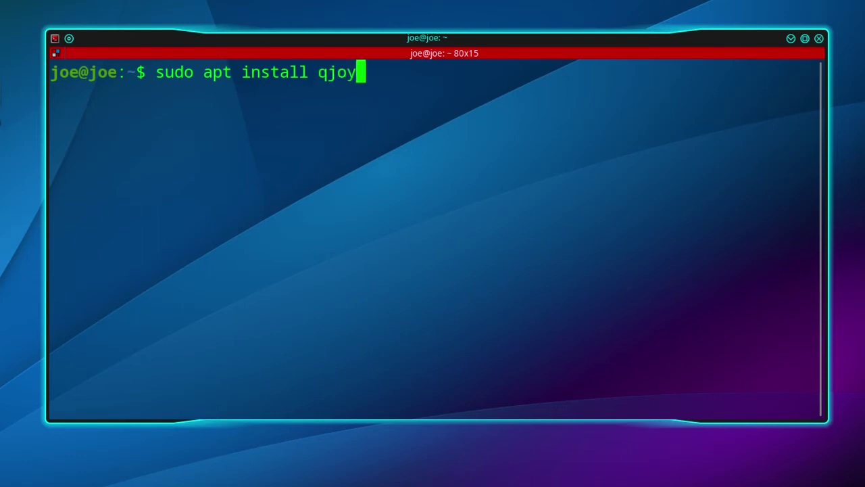
{"action": "type", "text": "pad"}
{"action": "key", "text": "Return"}
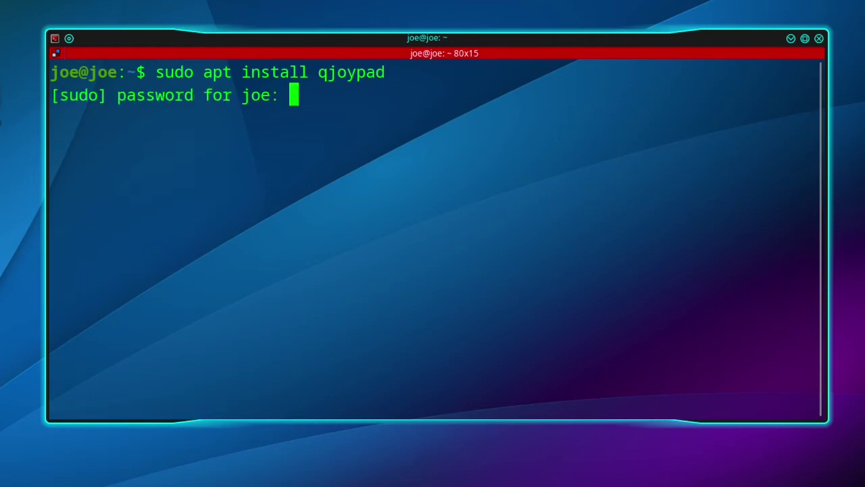
{"action": "key", "text": "Return"}
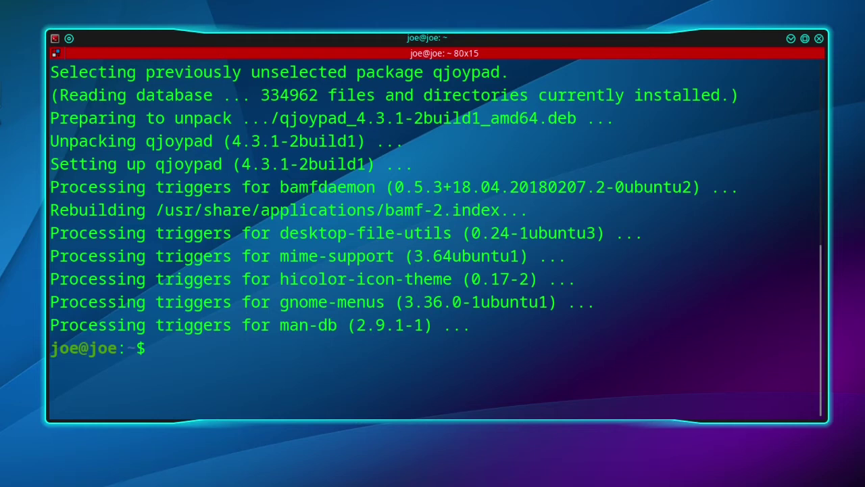
Launch QJoyPad with "qjoypad --notray" and minimize the terminal window.
{"action": "type", "text": "qjoy"}
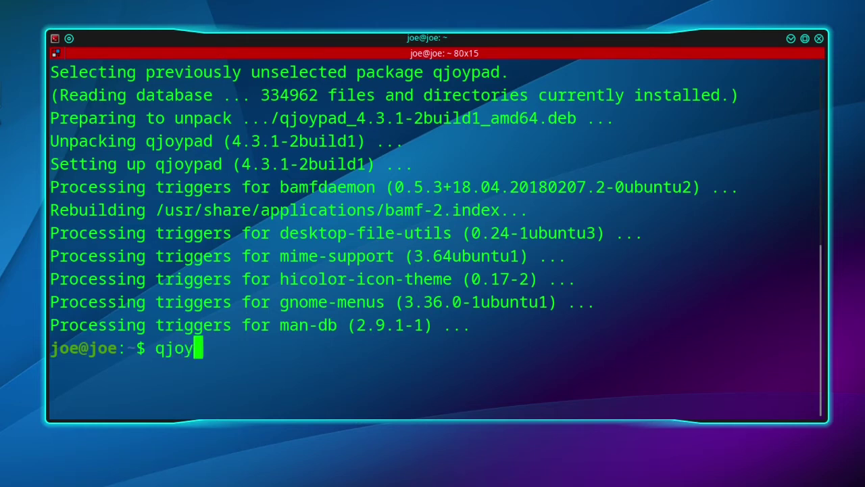
{"action": "type", "text": "pad "}
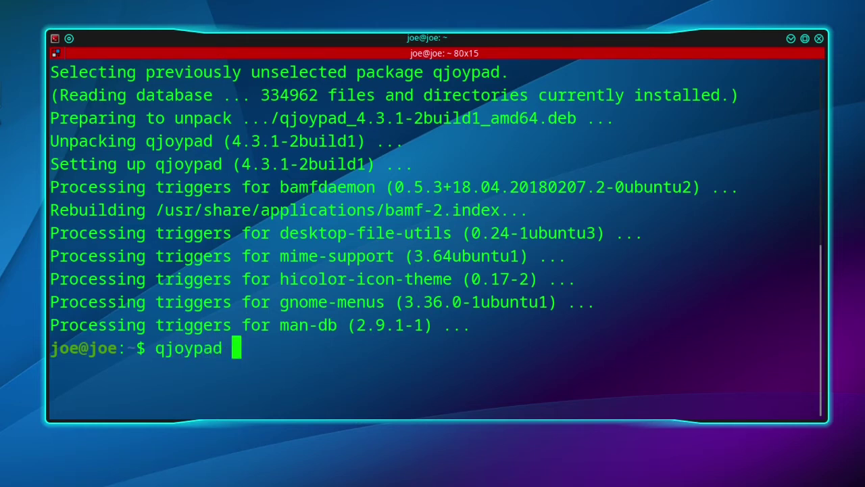
{"action": "type", "text": "--n"}
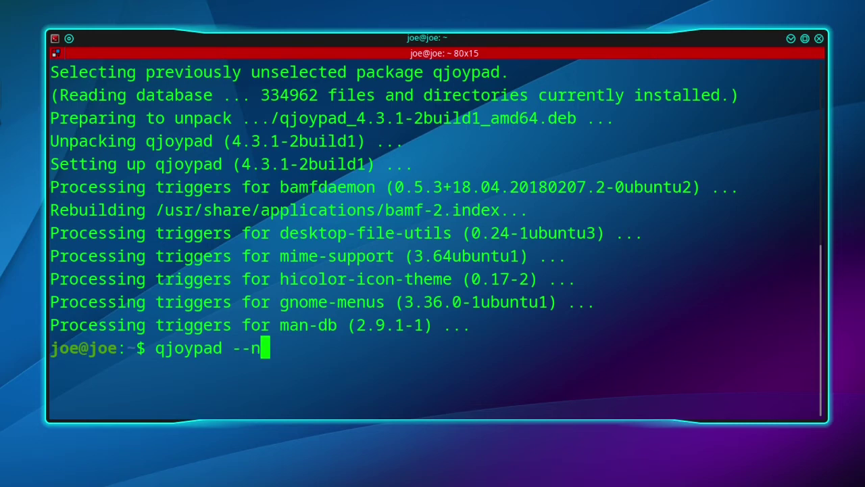
{"action": "type", "text": "otray"}
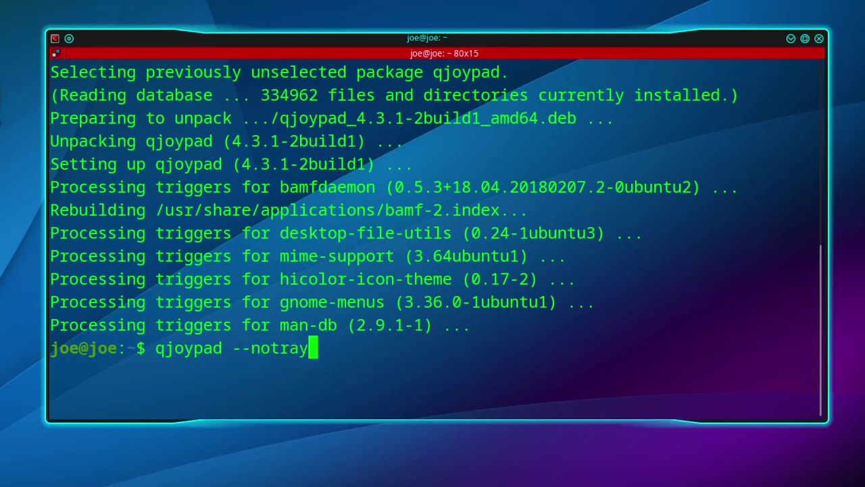
{"action": "key", "text": "Return"}
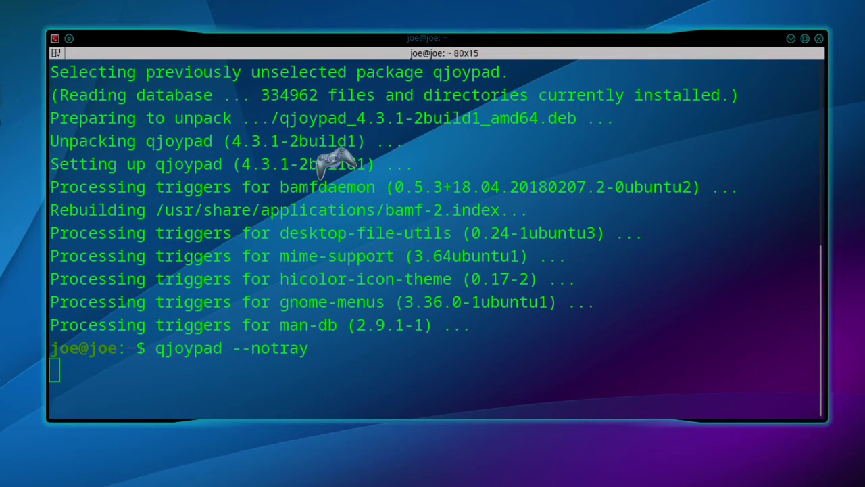
{"action": "left_click", "coordinate": [791, 39]}
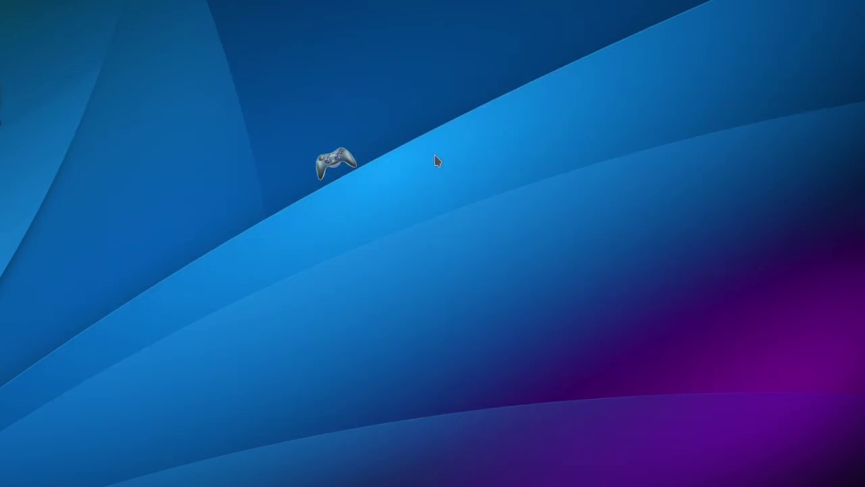
Open QJoyPad's configuration from its floating gamepad and map Button 1 of Joystick 1 to R Control.
{"action": "right_click", "coordinate": [324, 164]}
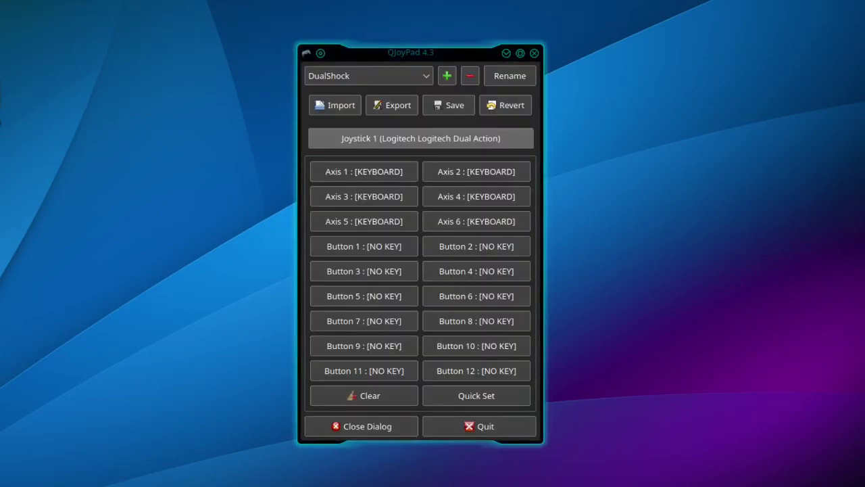
{"action": "left_click", "coordinate": [465, 59]}
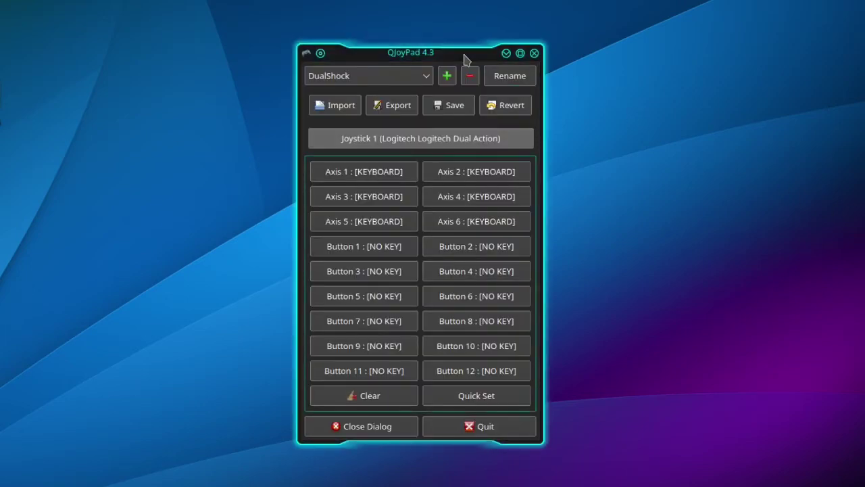
{"action": "left_click", "coordinate": [394, 254]}
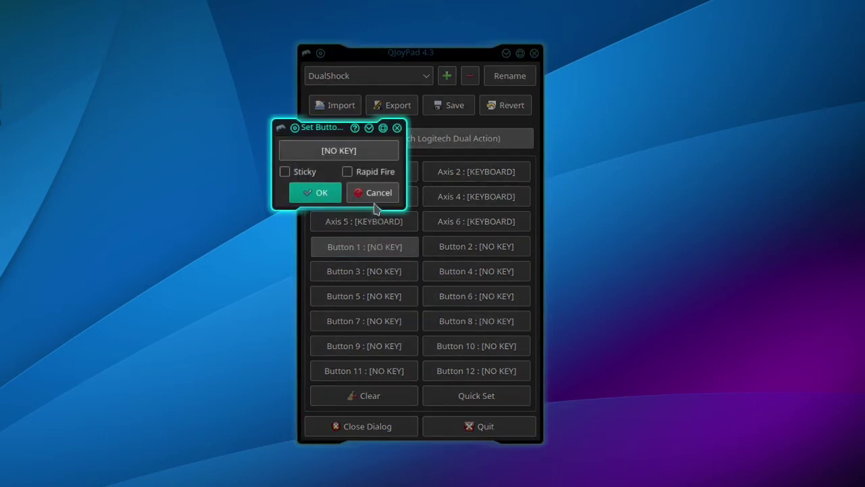
{"action": "left_click", "coordinate": [372, 156]}
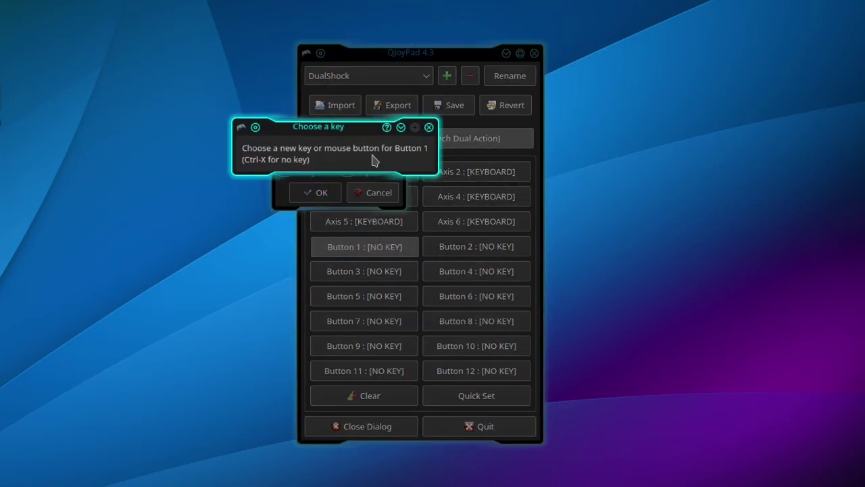
{"action": "key", "text": "Control_R"}
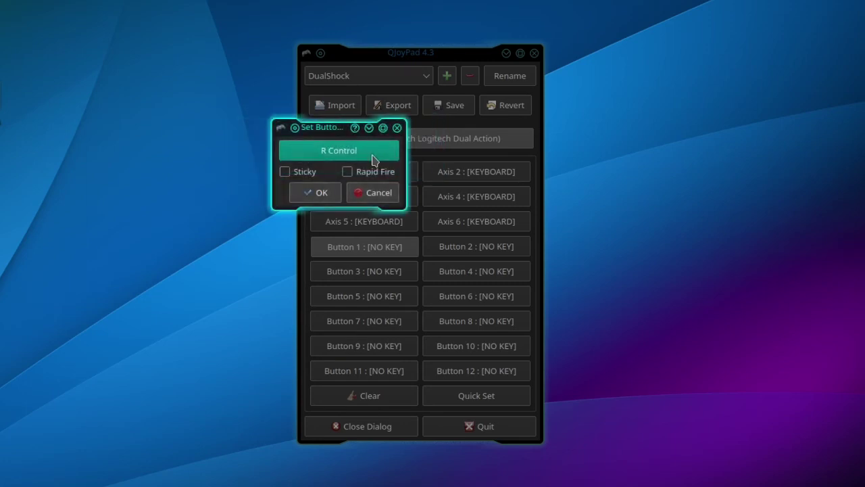
{"action": "left_click", "coordinate": [321, 194]}
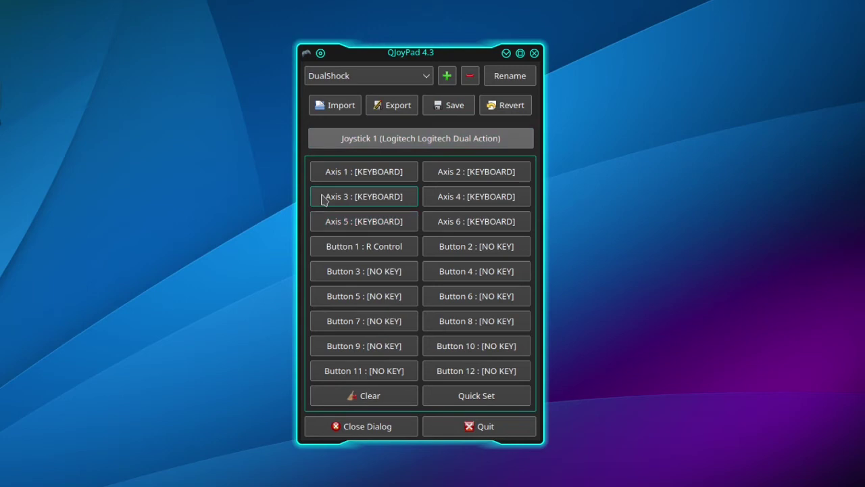
Map Axis 5 of Joystick 1 to KP 4 in one direction and KP 6 in the other.
{"action": "left_click", "coordinate": [363, 223]}
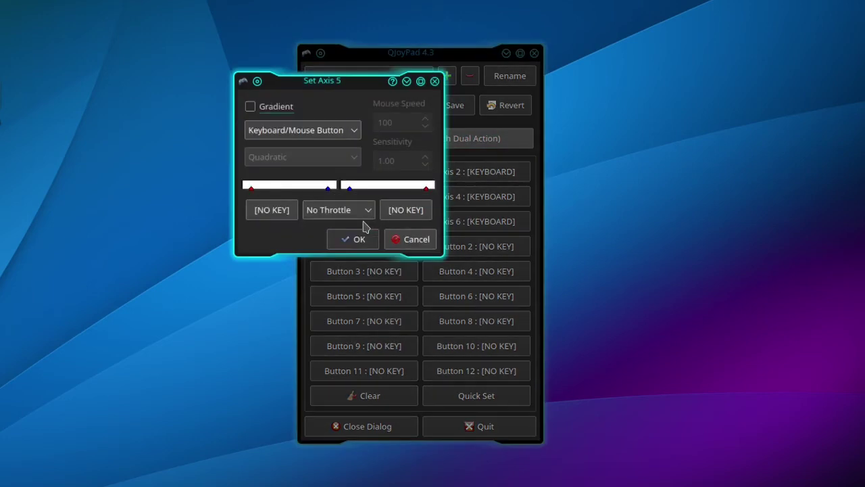
{"action": "double_click", "coordinate": [364, 81]}
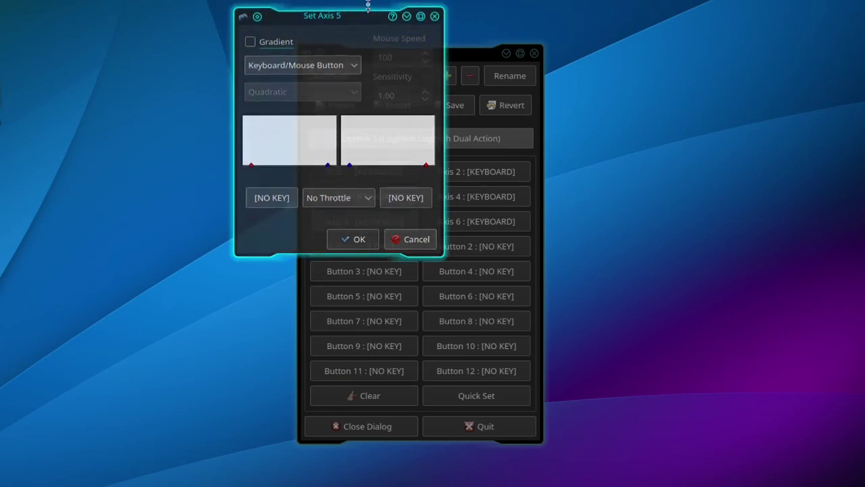
{"action": "left_click", "coordinate": [271, 197]}
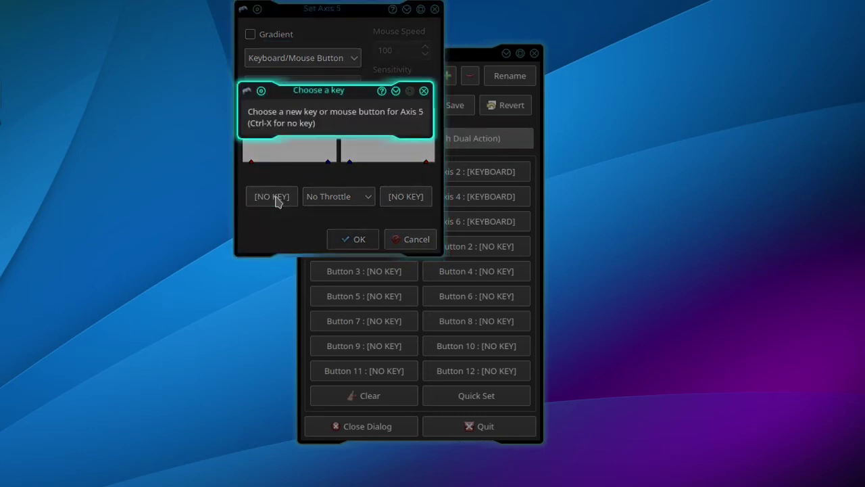
{"action": "key", "text": "KP_4"}
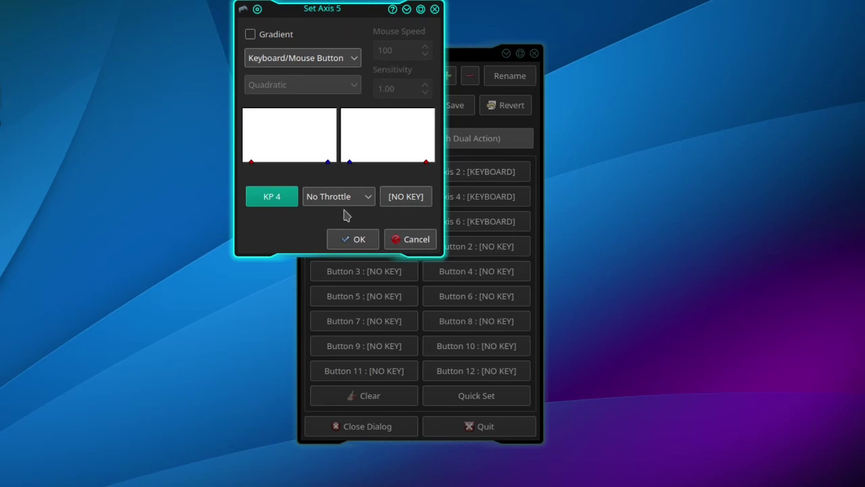
{"action": "left_click", "coordinate": [400, 203]}
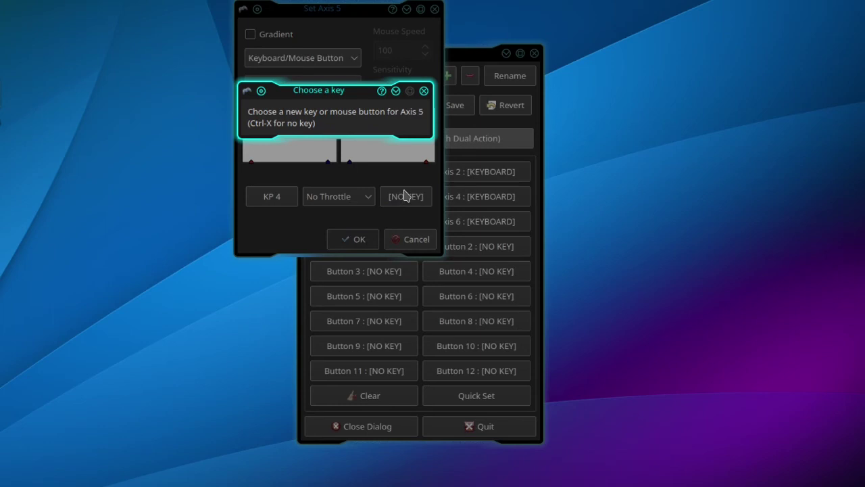
{"action": "key", "text": "KP_6"}
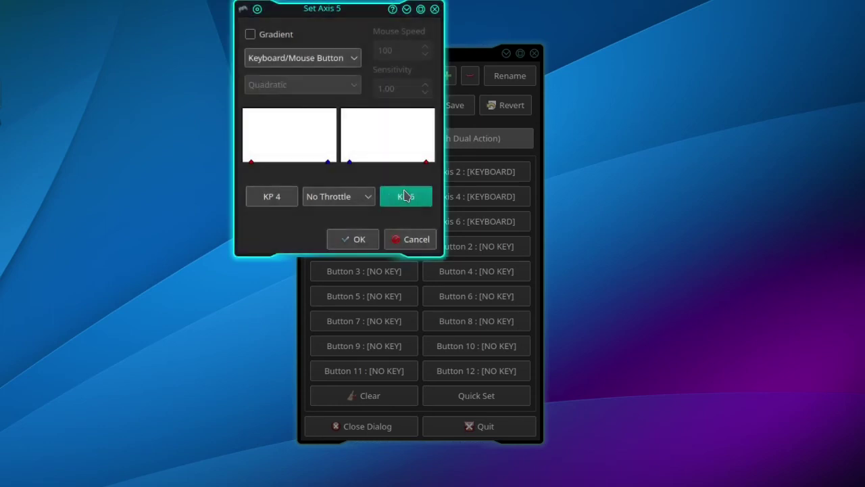
{"action": "left_click", "coordinate": [357, 240]}
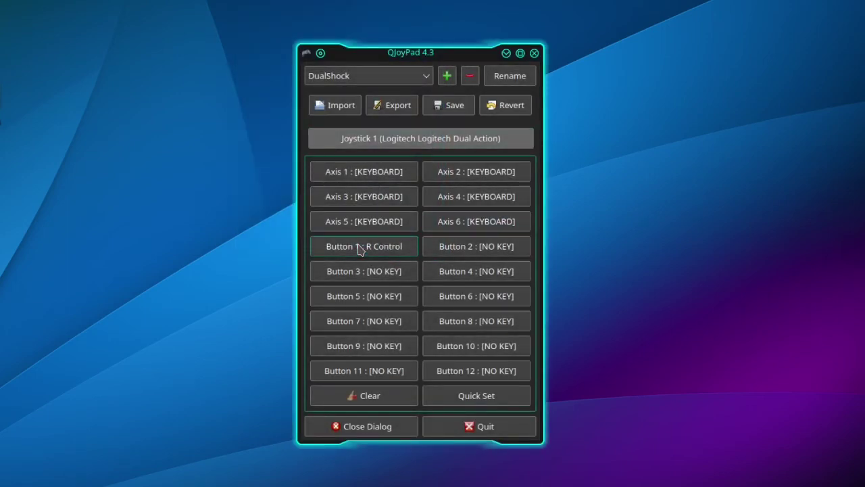
Map Axis 6 of Joystick 1 to KP 8 and KP 2, and save the DualShock layout.
{"action": "left_click", "coordinate": [451, 230]}
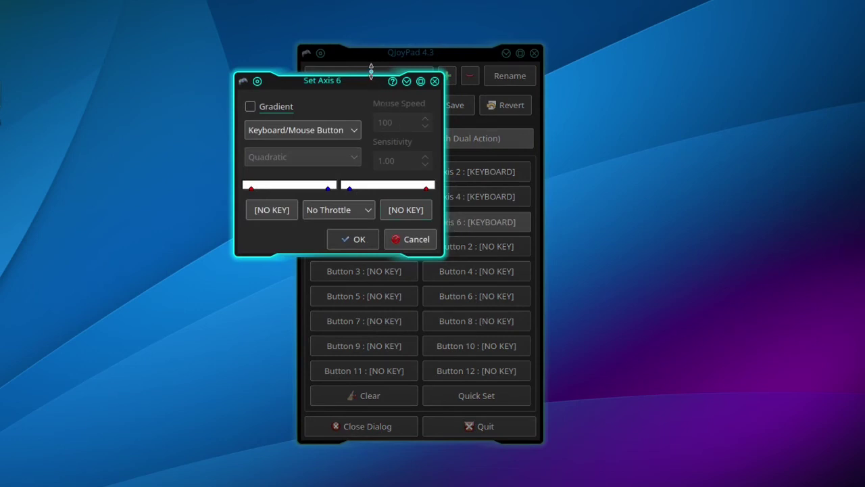
{"action": "left_click_drag", "start_coordinate": [371, 70], "coordinate": [369, 14]}
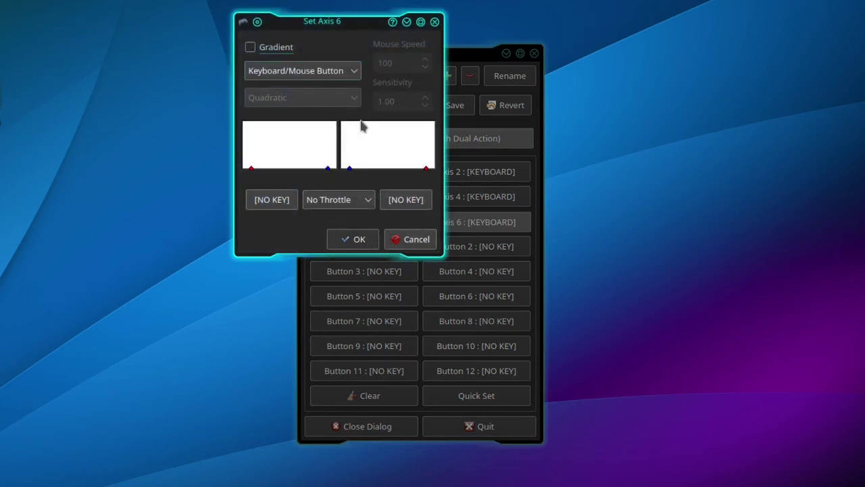
{"action": "left_click", "coordinate": [273, 200]}
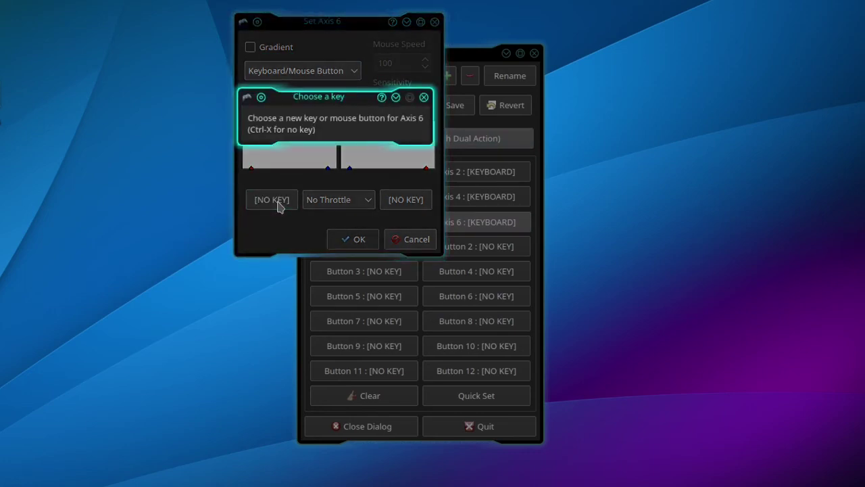
{"action": "key", "text": "KP_8"}
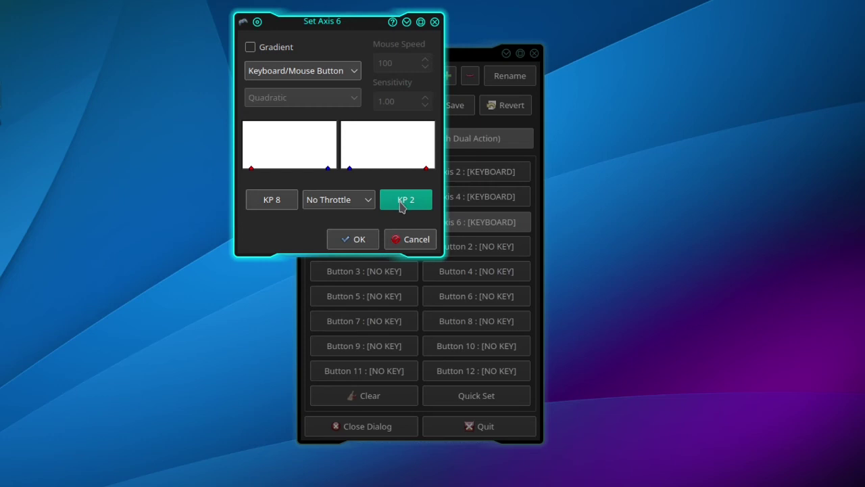
{"action": "left_click", "coordinate": [359, 239]}
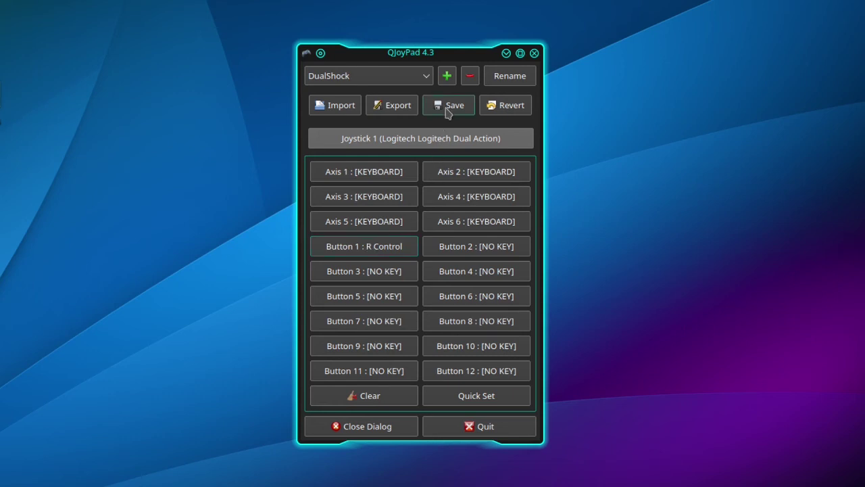
{"action": "left_click", "coordinate": [446, 112]}
{"action": "left_click_drag", "start_coordinate": [481, 58], "coordinate": [453, 42]}
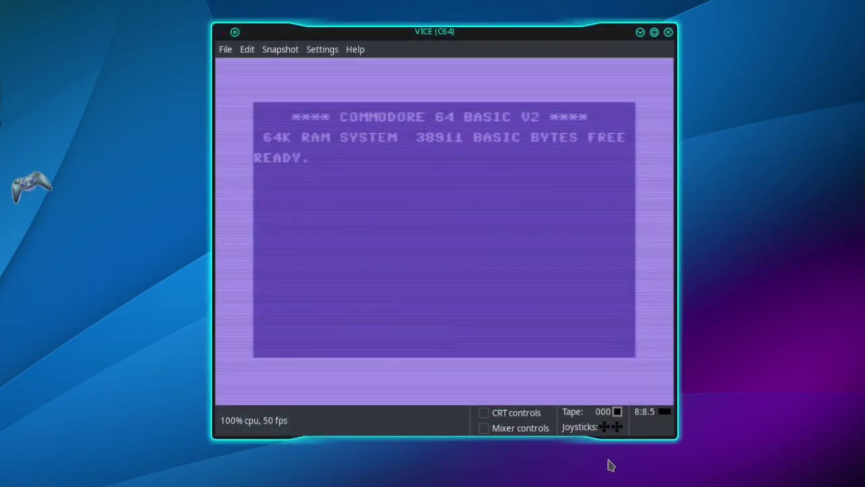
Switch to VICE and test the gamepad mapping by moving the game character around the cube pyramid.
{"action": "type", "text": "2←   2←"}
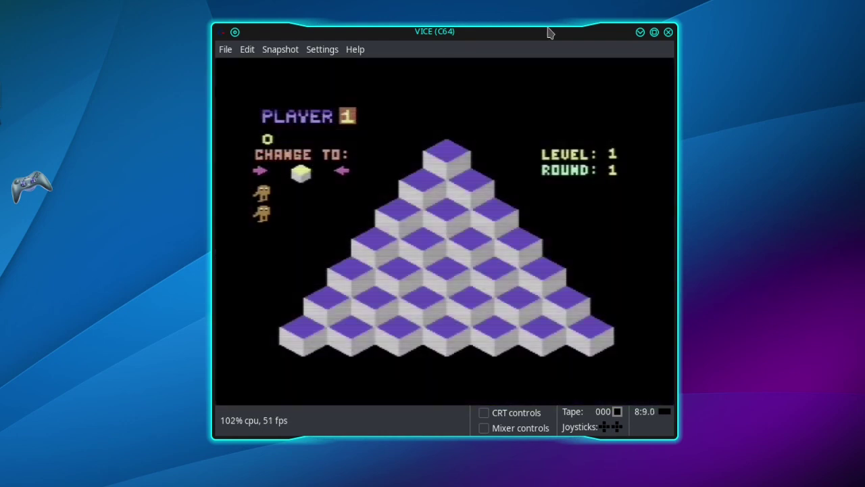
{"action": "key", "text": "Right"}
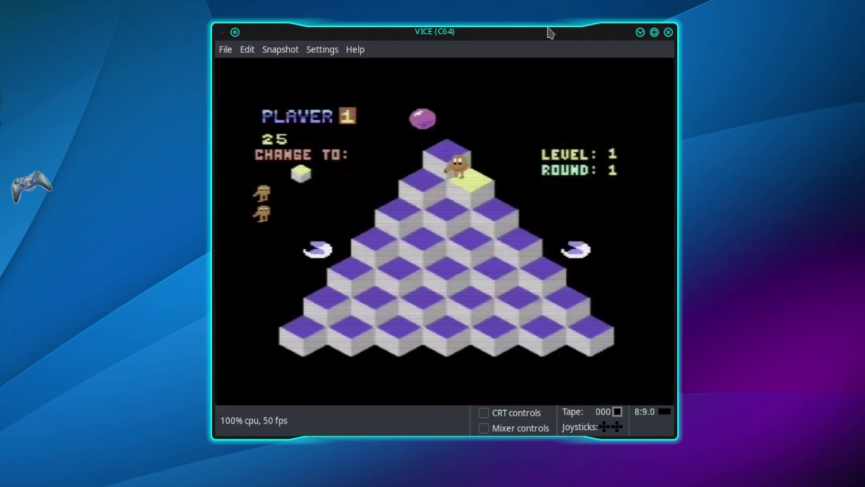
{"action": "key", "text": "Down"}
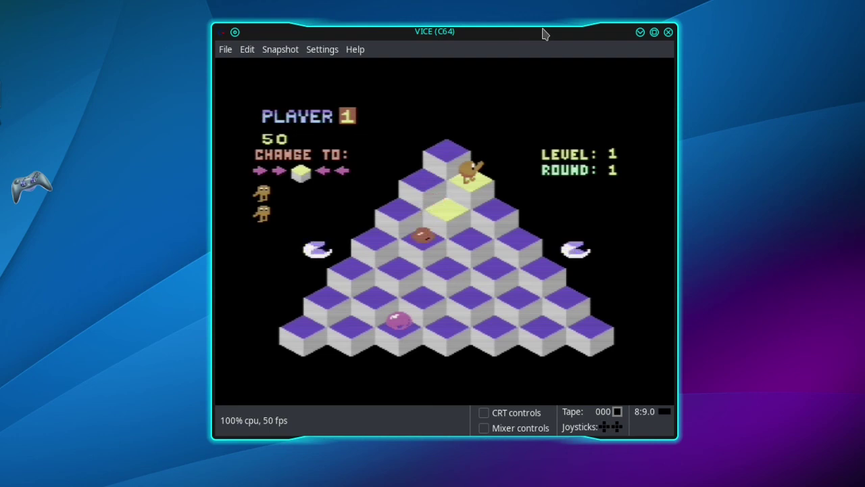
{"action": "key", "text": "Home"}
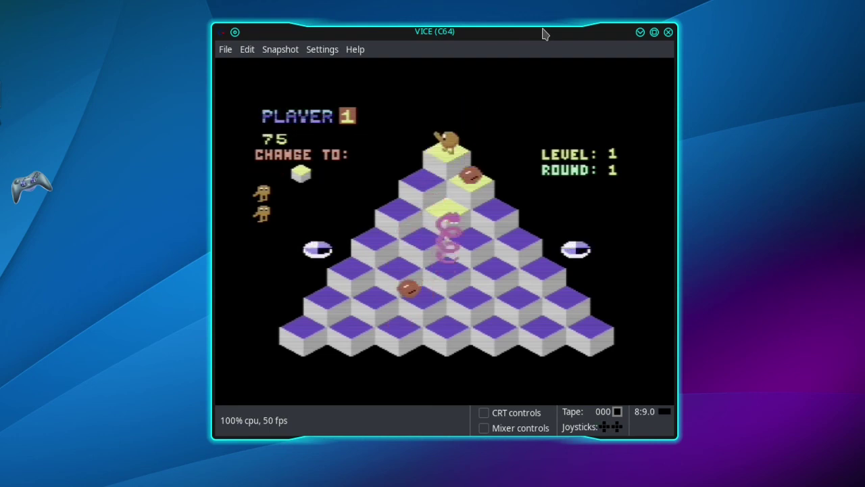